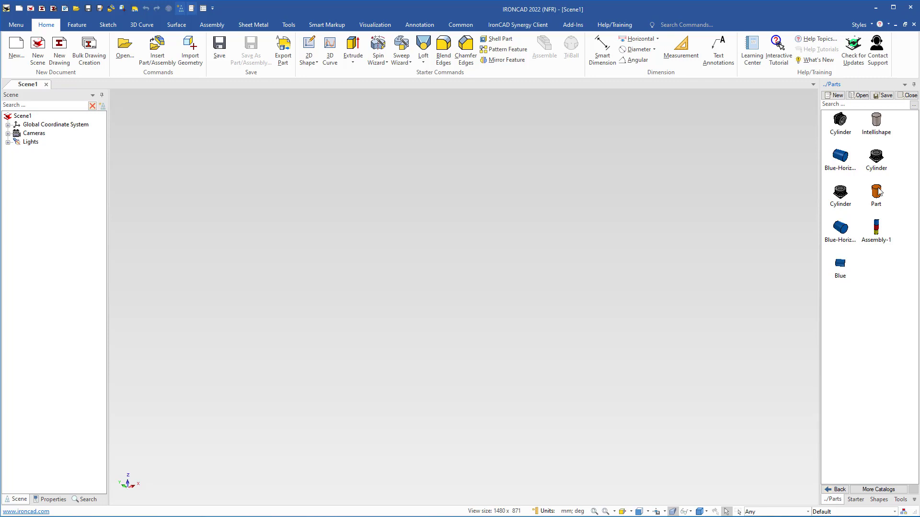
Step: Place the orange Part catalog item in the scene and try adding the Intellishape catalog item to its top face
left_click_drag(878, 197, 495, 329)
left_click_drag(877, 124, 465, 248)
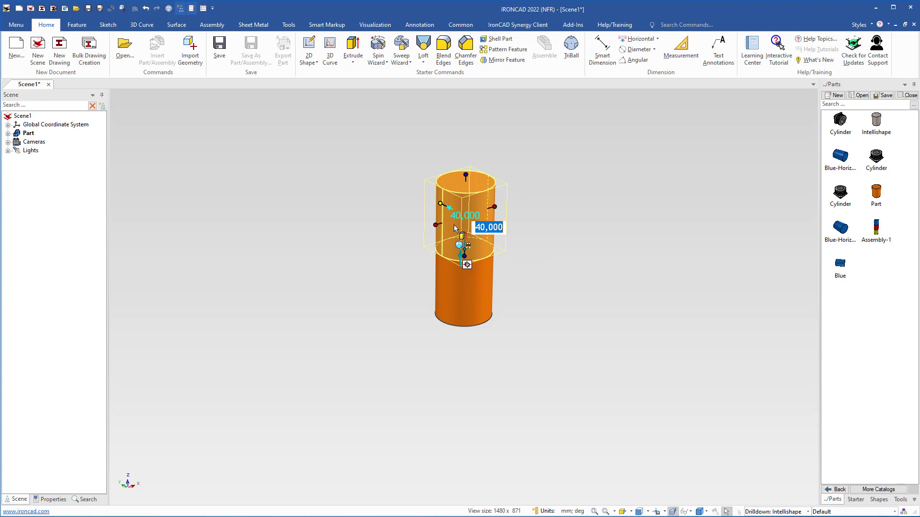
key("Escape")
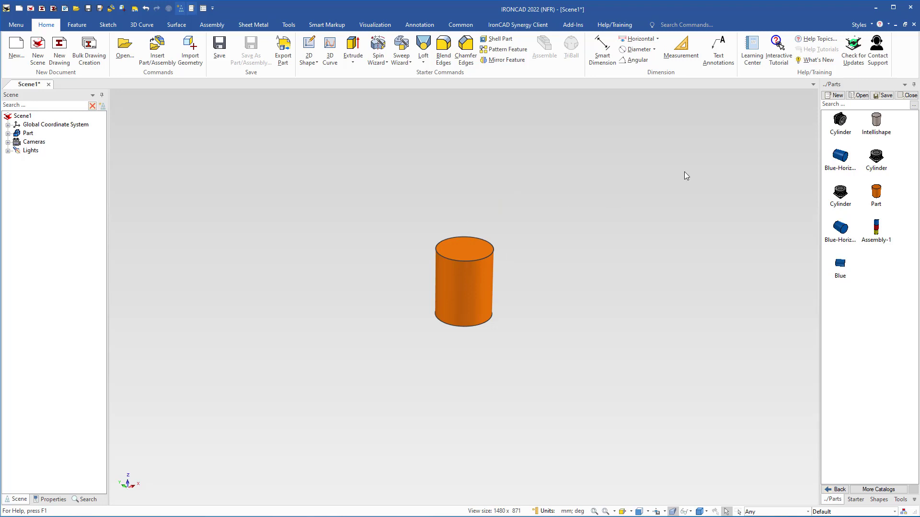
Step: Open the Intellishape catalog item for editing and cut a cylindrical hole about 25 mm in diameter and 34 mm deep into its top face
right_click(877, 122)
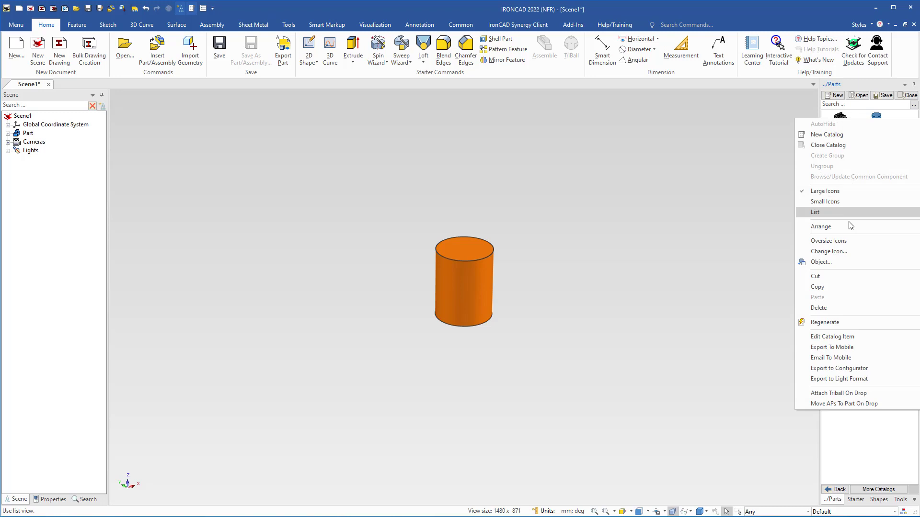
left_click(826, 337)
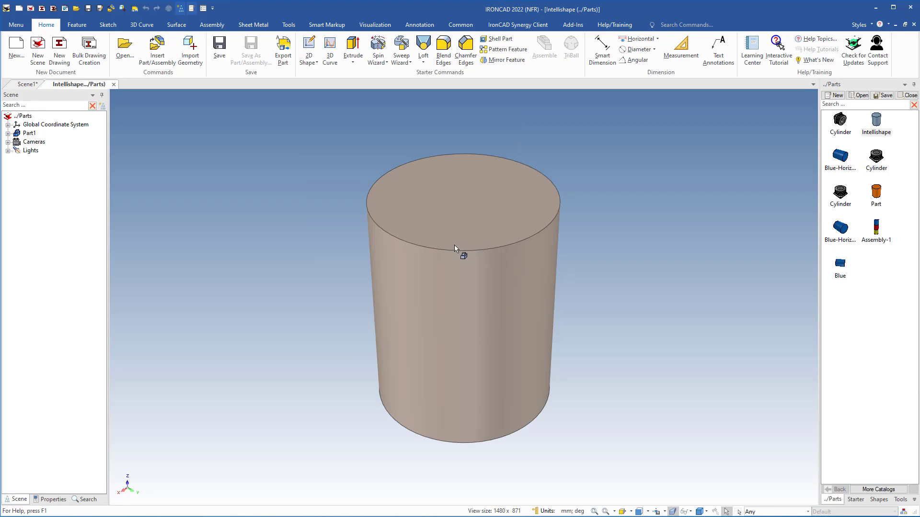
left_click(8, 134)
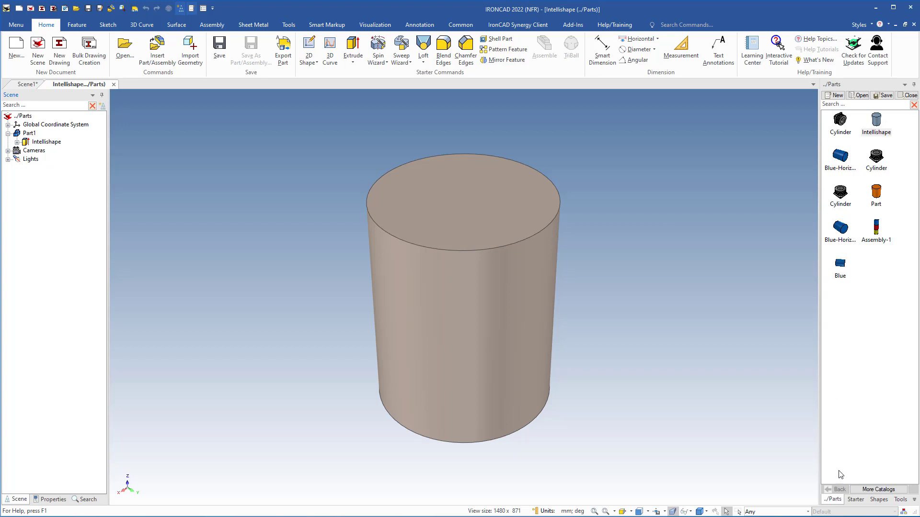
left_click(855, 500)
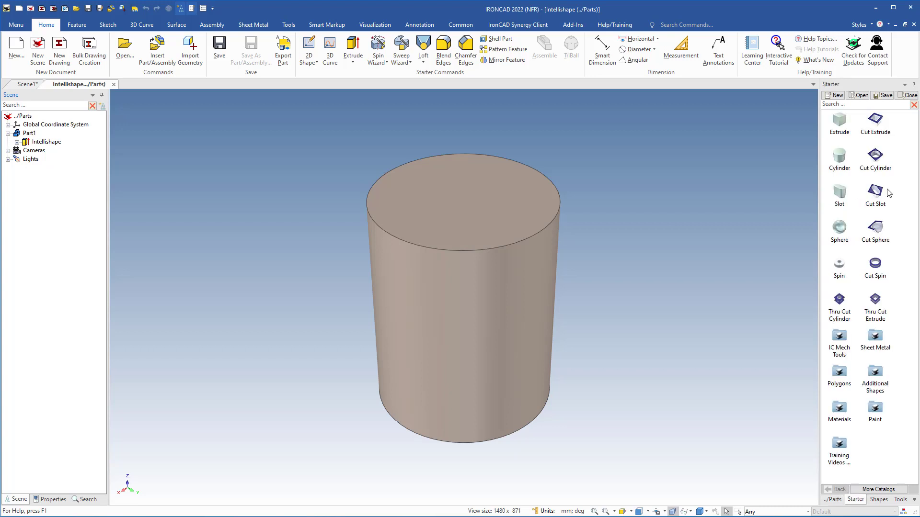
left_click_drag(878, 156, 462, 201)
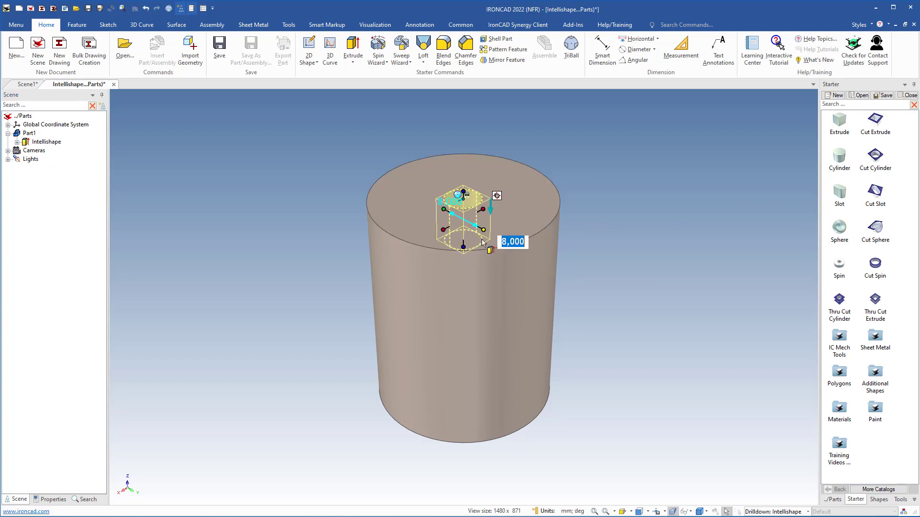
left_click_drag(494, 235, 438, 322)
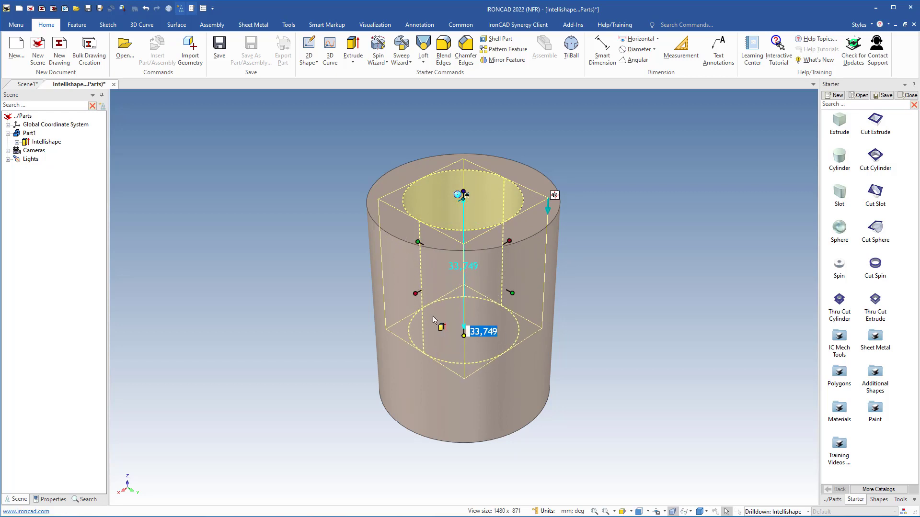
left_click(293, 191)
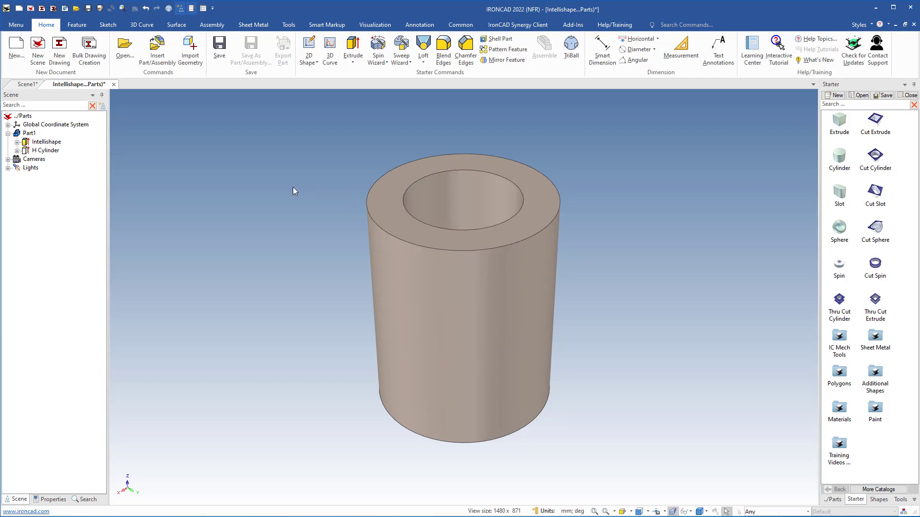
Step: Save and close the holed Intellishape catalog item, and test it on the orange part's top face, removing the test copy
left_click(113, 84)
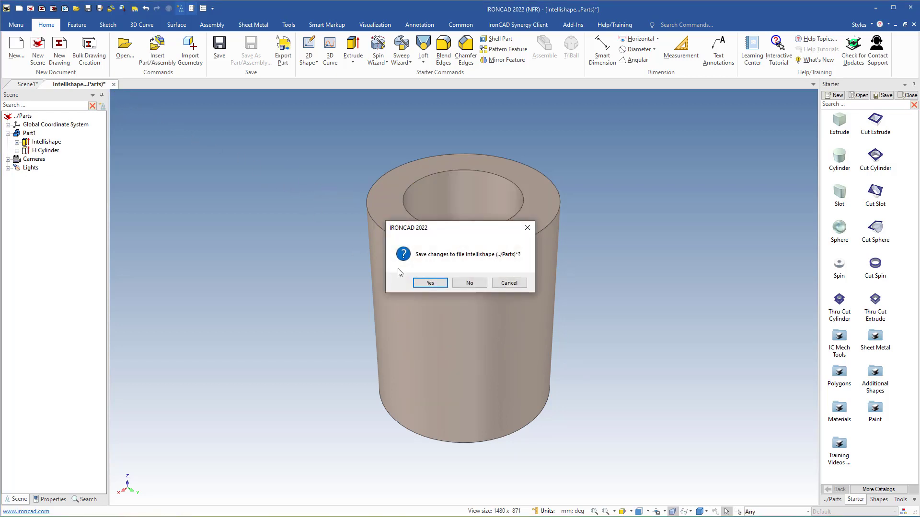
left_click(425, 283)
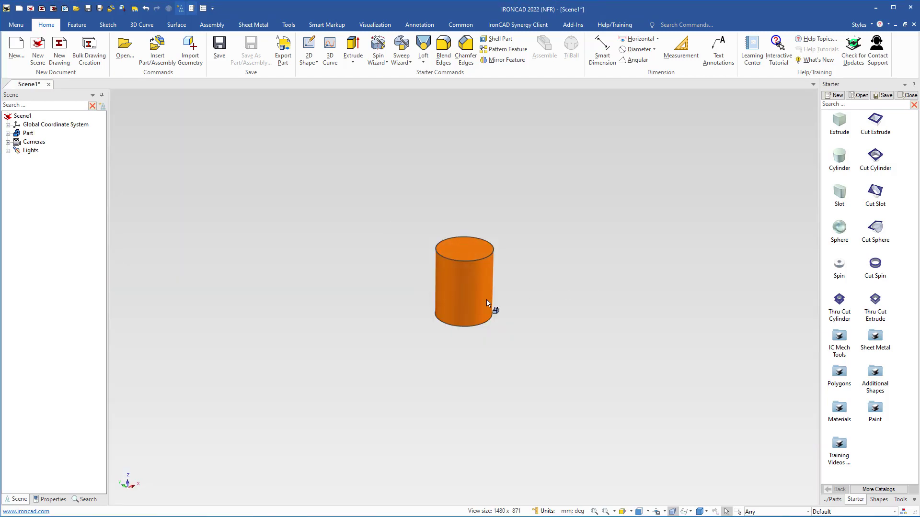
scroll(485, 300, "up", 7)
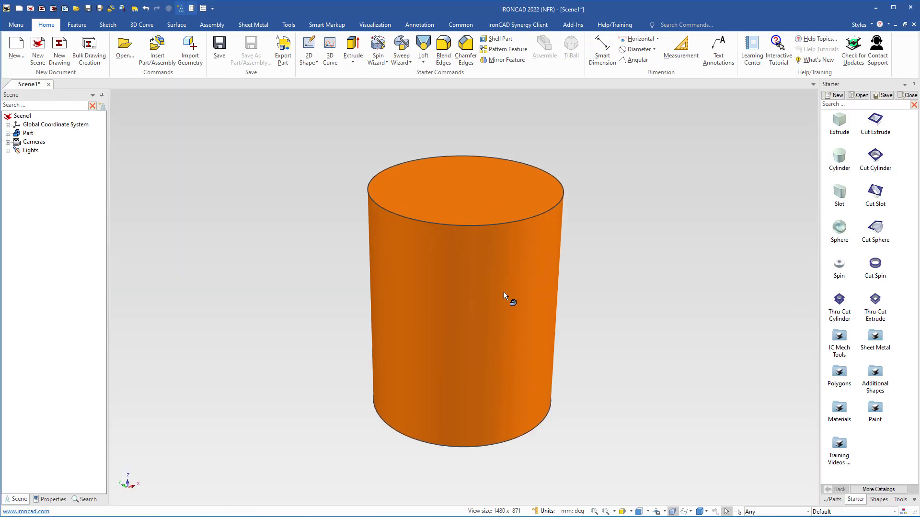
left_click(834, 500)
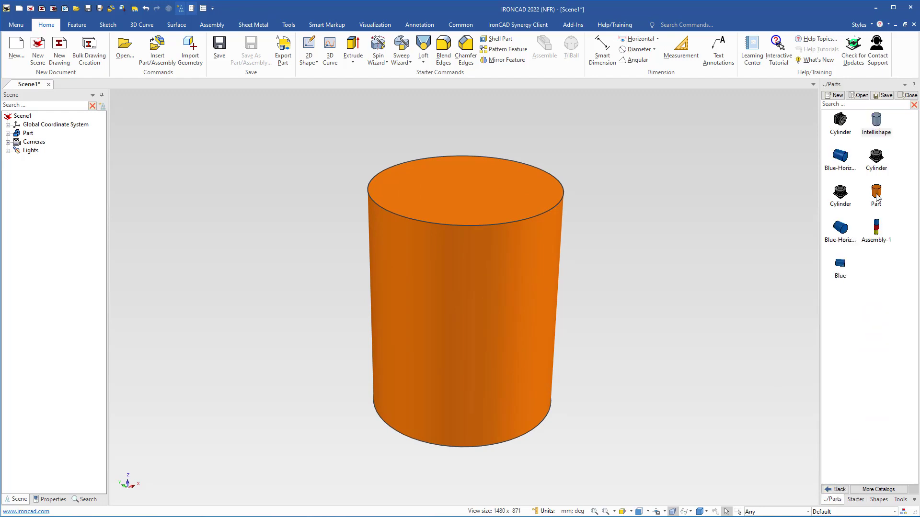
left_click_drag(878, 124, 464, 188)
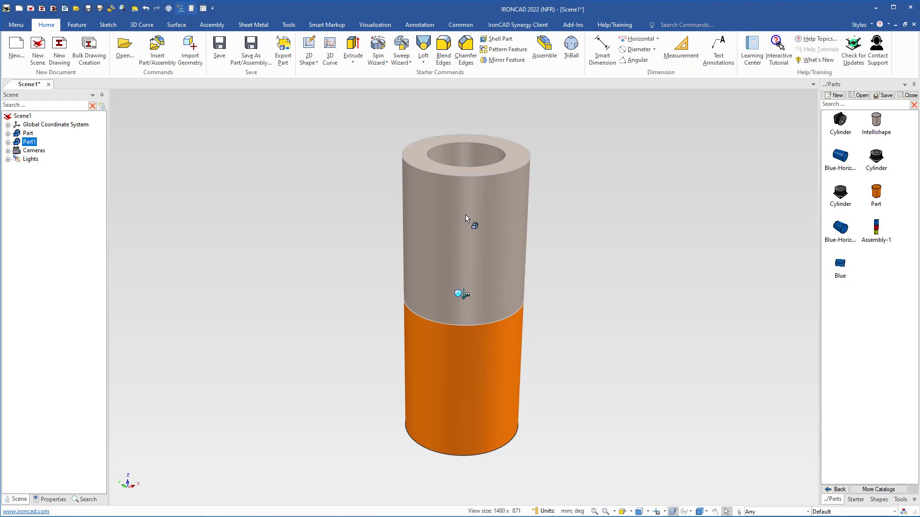
key("Delete")
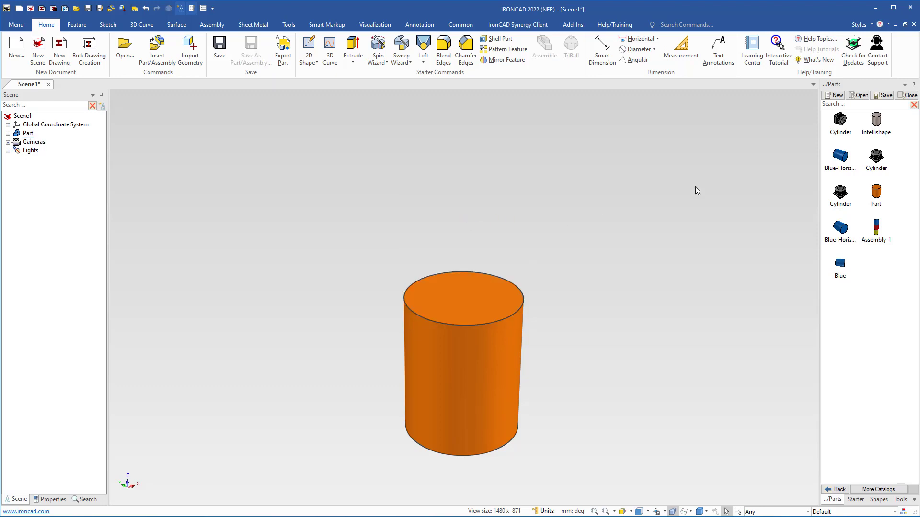
Step: Reopen the Intellishape catalog item for editing and delete its H Cylinder cut feature
right_click(878, 121)
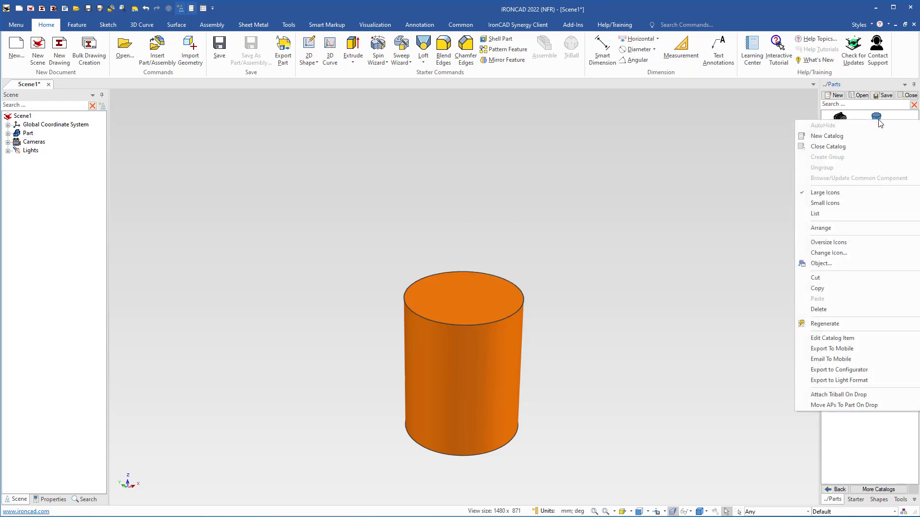
left_click(832, 338)
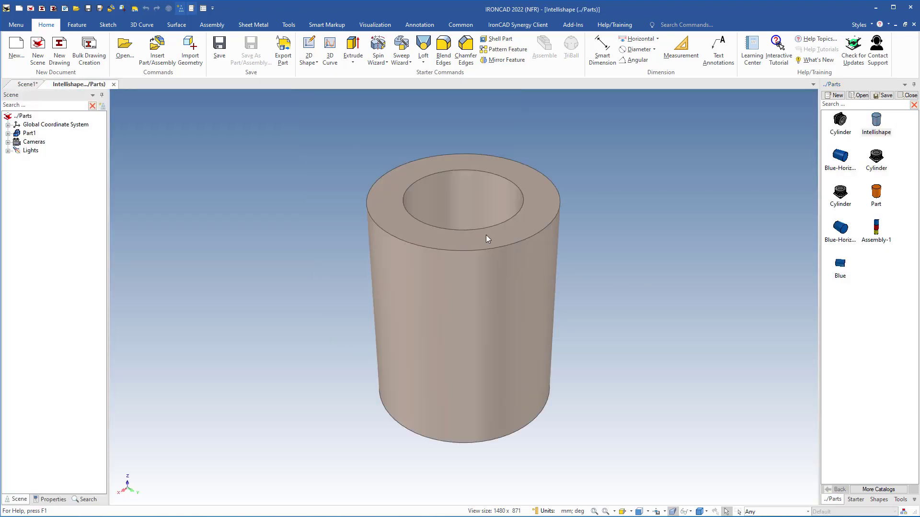
left_click(473, 231)
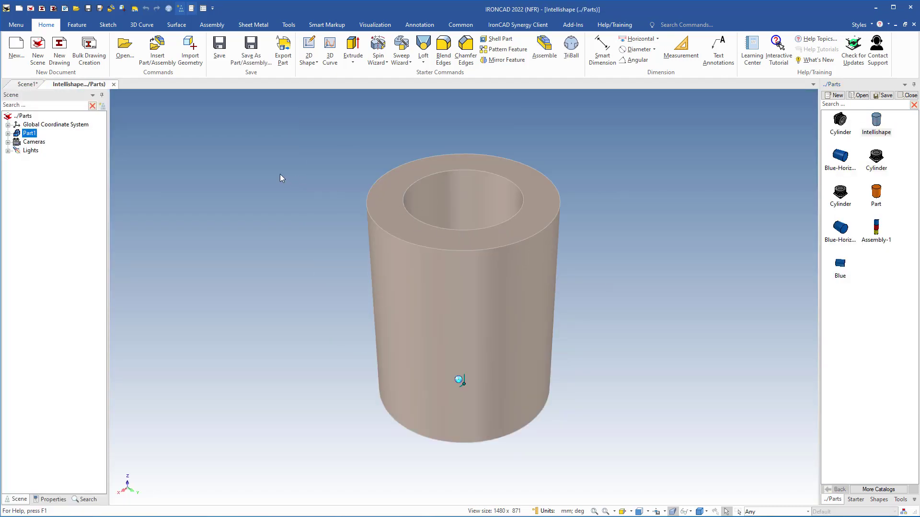
left_click(8, 133)
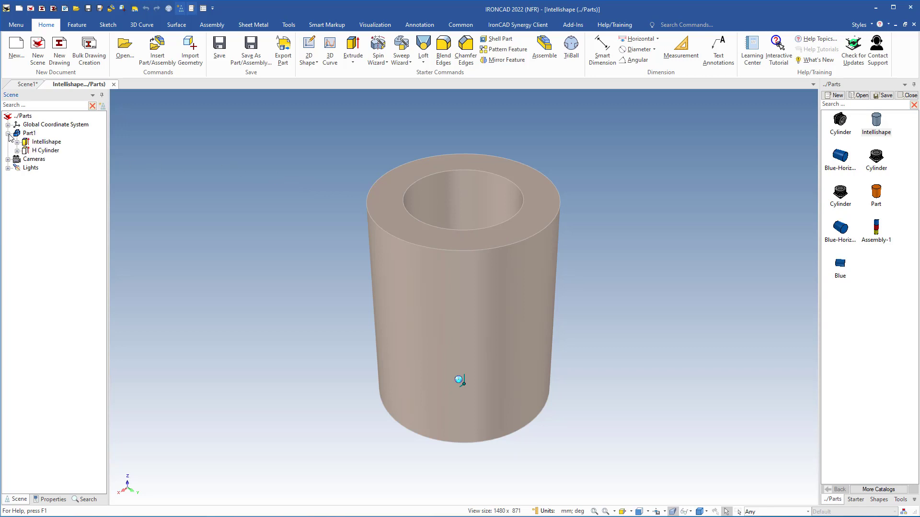
left_click(43, 143)
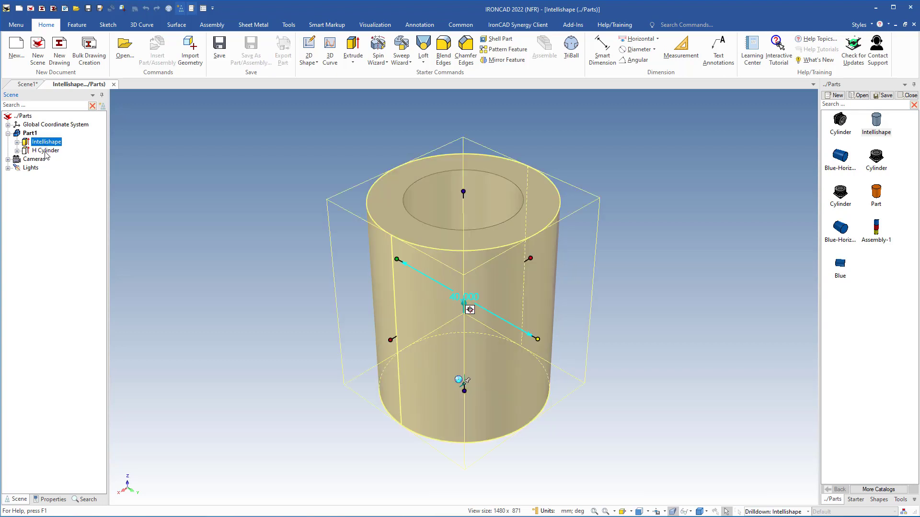
left_click(46, 151)
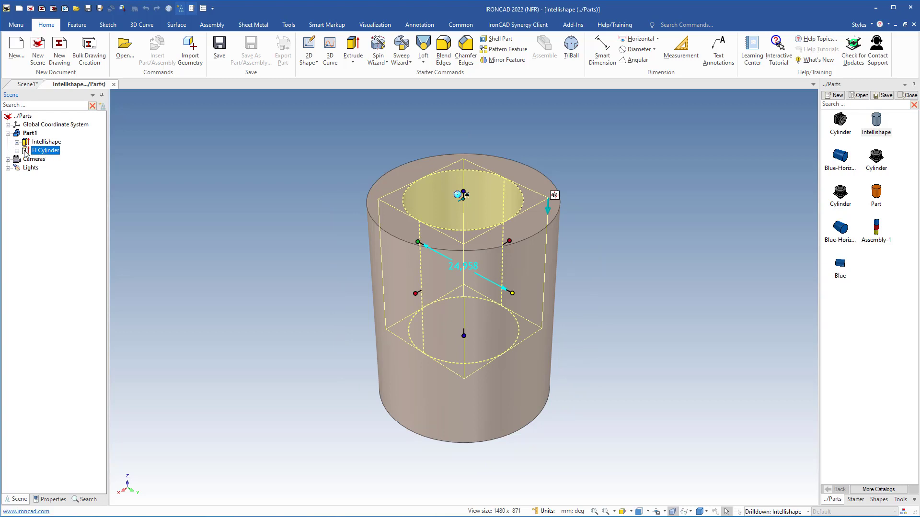
key("Delete")
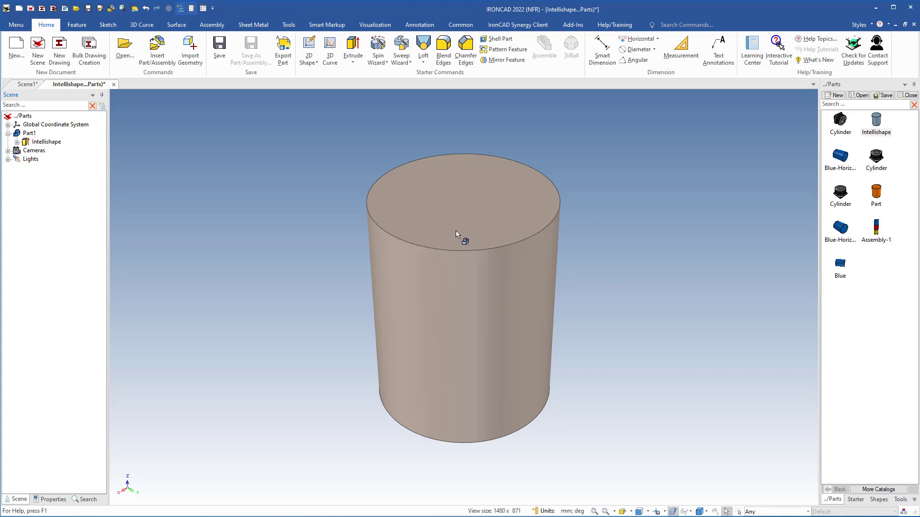
Step: Save and close the solid Intellishape catalog item, and test it on the orange part's top face, removing the test copy
left_click(114, 84)
left_click(430, 282)
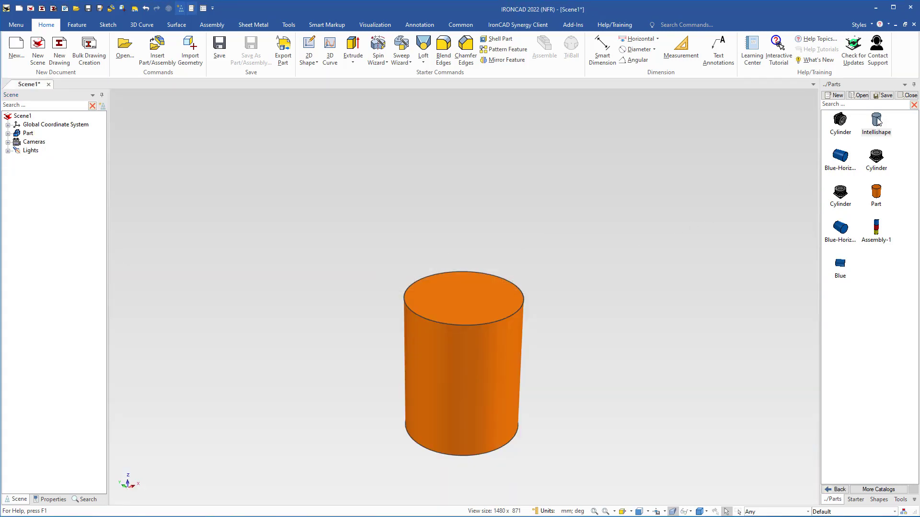
left_click_drag(878, 122, 461, 298)
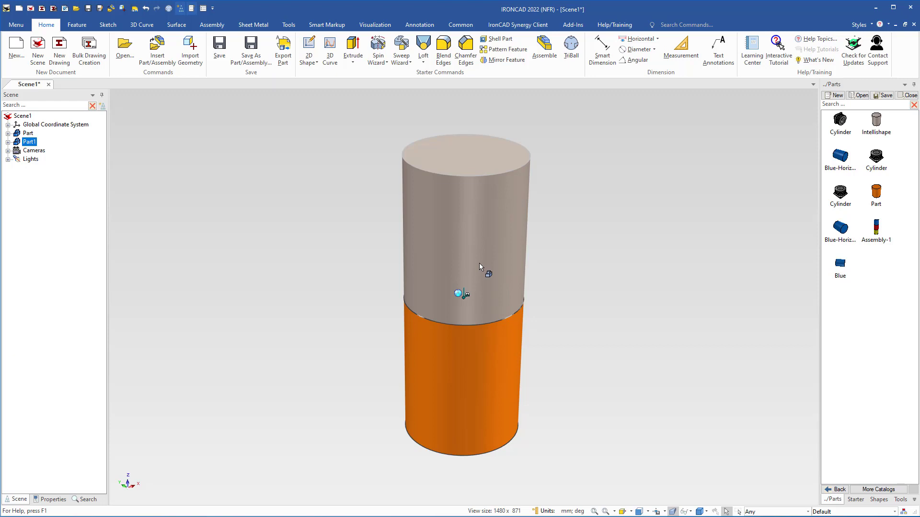
key("Delete")
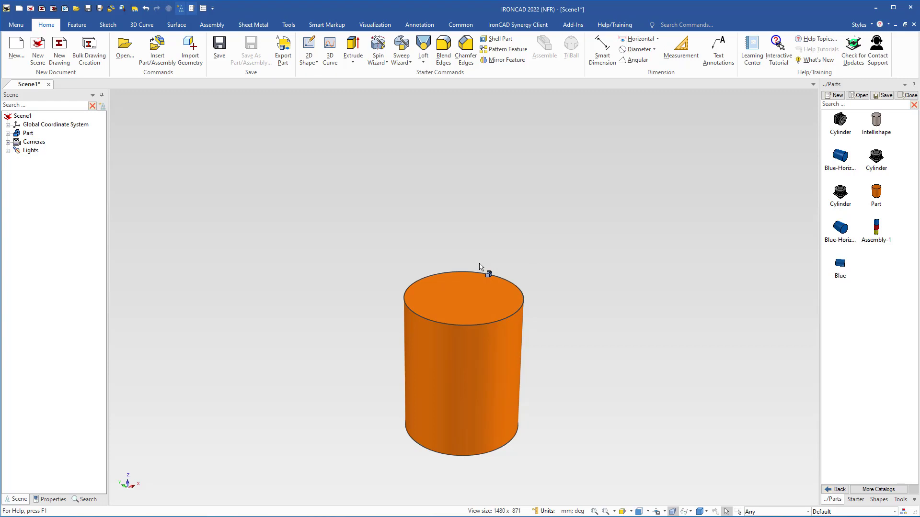
Step: Shell the orange cylinder's IntelliShape through its properties, leaving the start and end sections open
left_click(469, 382)
left_click(471, 383)
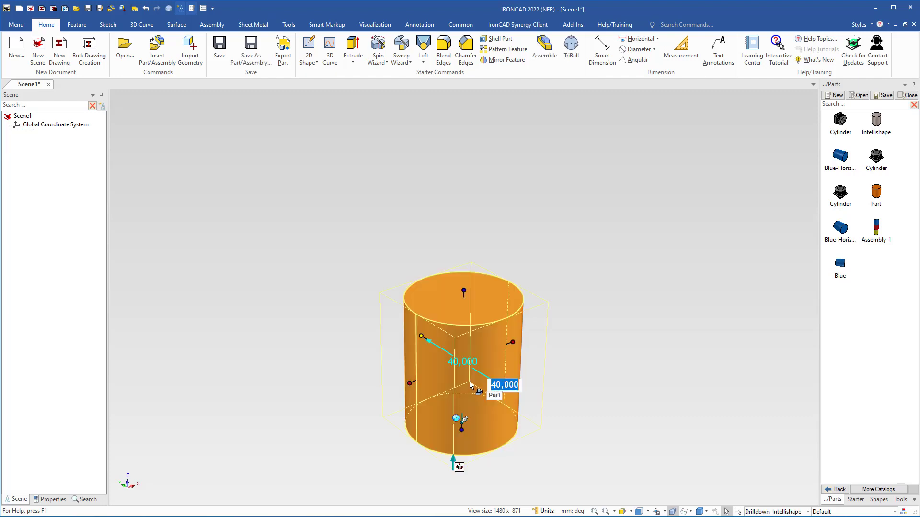
scroll(483, 406, "up", 2)
right_click(469, 389)
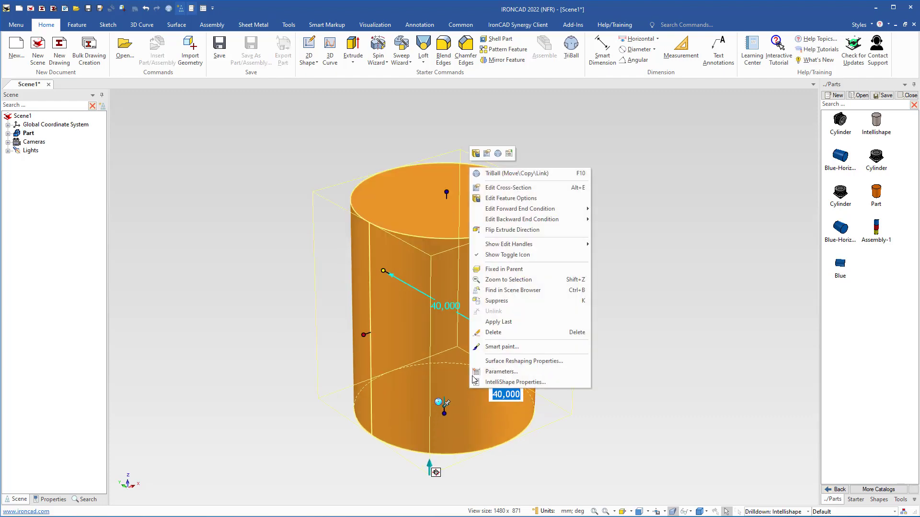
left_click(494, 383)
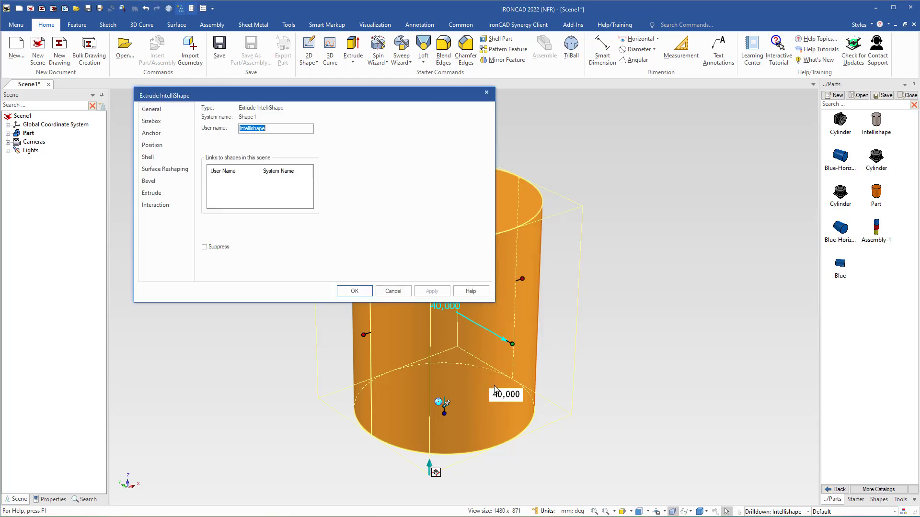
left_click(150, 159)
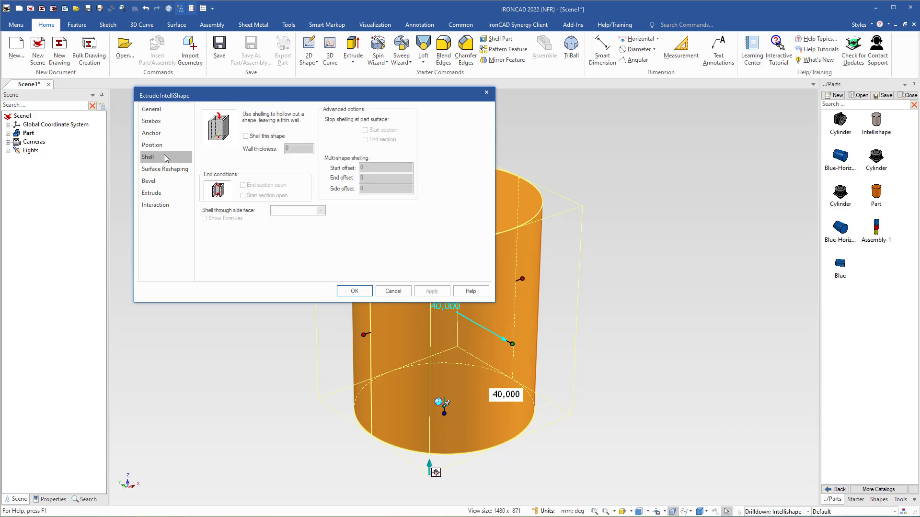
left_click(245, 136)
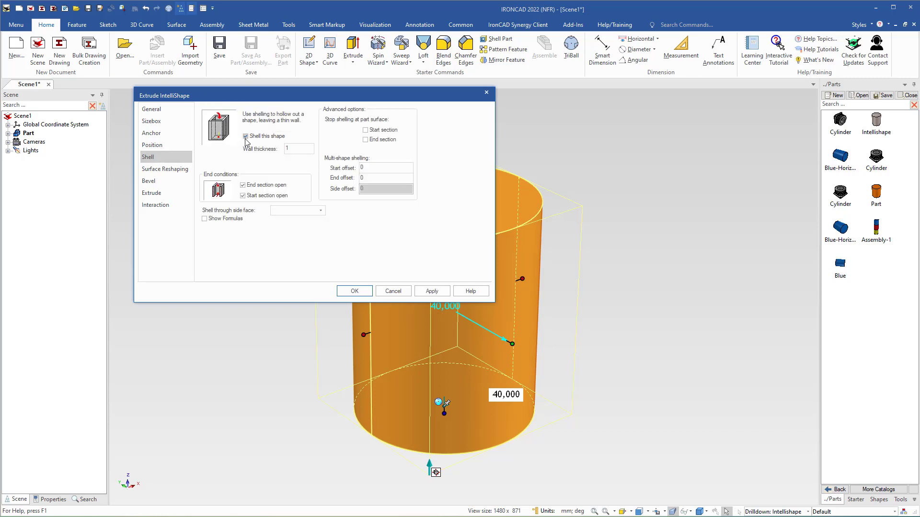
double_click(296, 148)
left_click(352, 291)
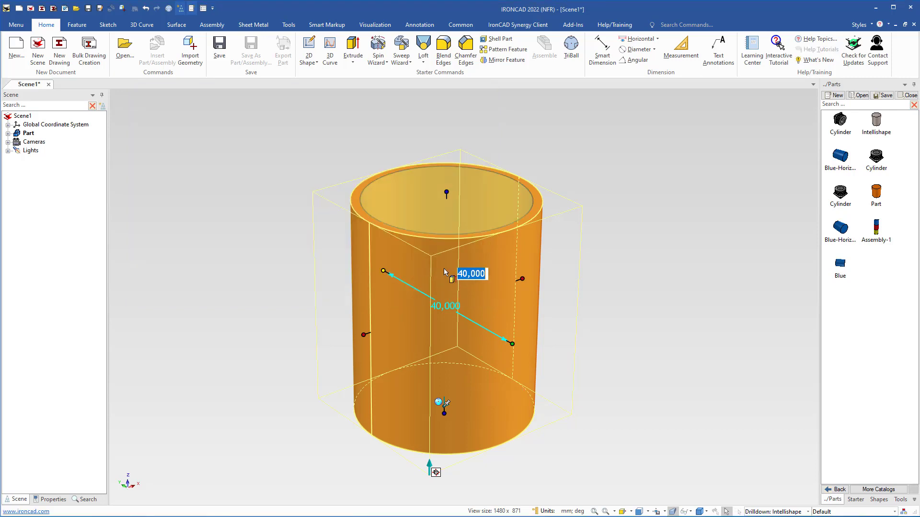
Step: Resize the shelled cylinder to a diameter of 25 mm
middle_click_drag(447, 264, 446, 284)
left_click_drag(513, 347, 479, 309)
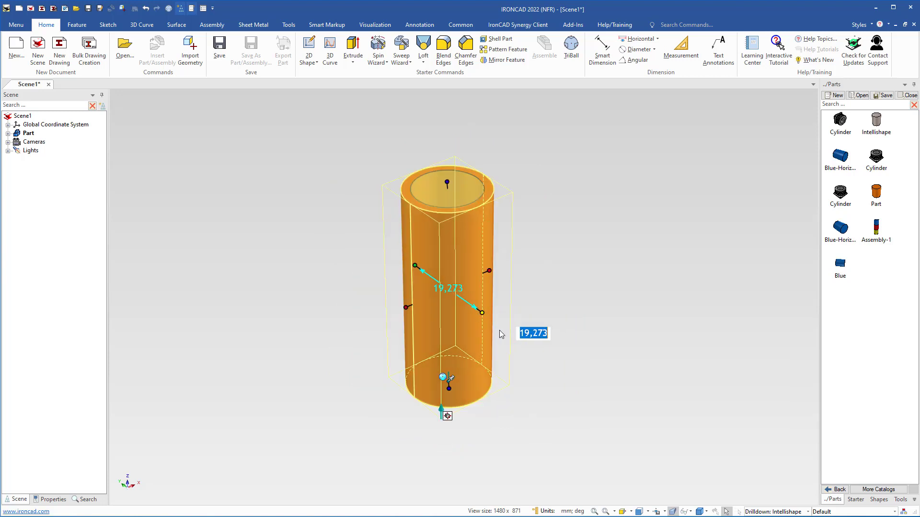
type("25")
key("Return")
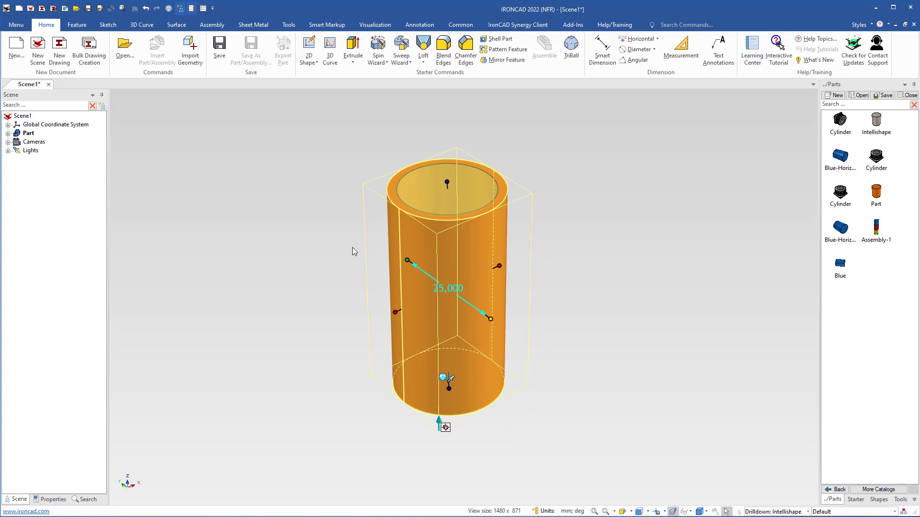
Step: Rename the orange part's Intellishape feature in the scene tree to "Intellishape with a hole"
left_click(8, 134)
left_click(46, 142)
left_click(53, 142)
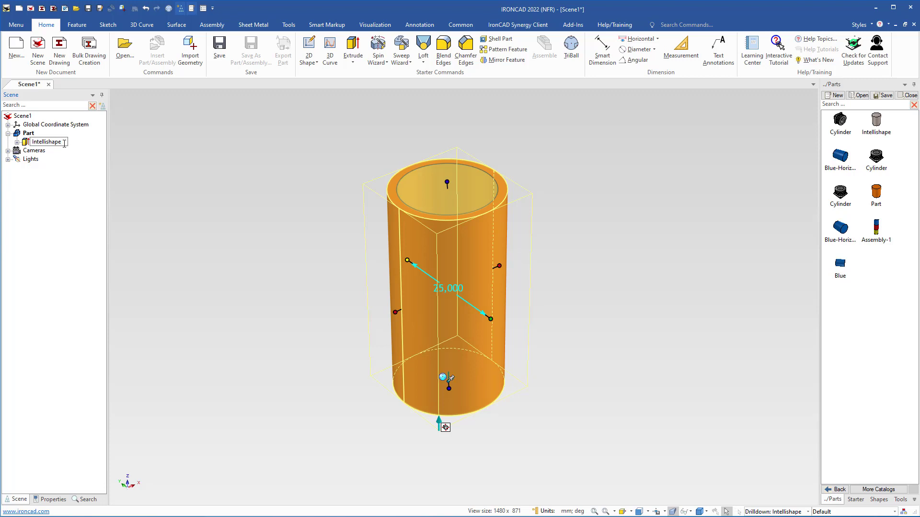
type("1")
type("ith a hole")
key("Return")
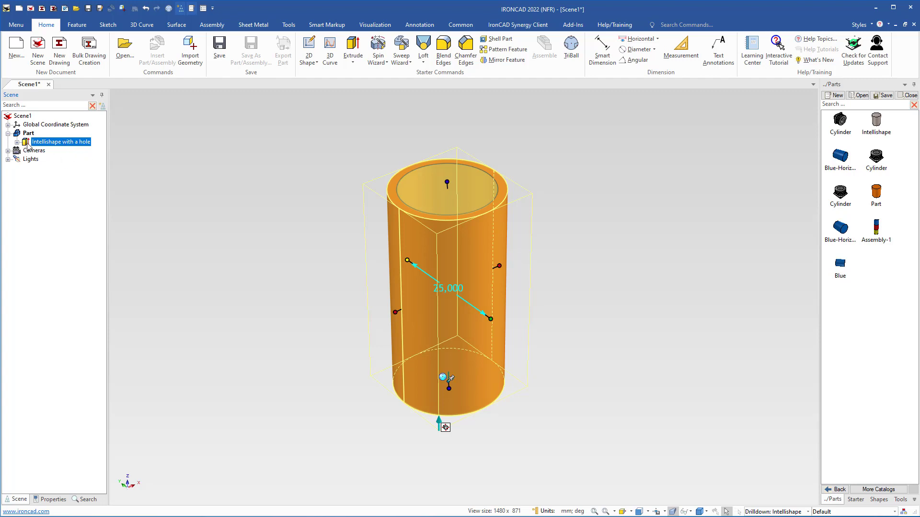
Step: Store the "Intellishape with a hole" feature in the Parts catalog and delete the orange part from the scene
left_click_drag(27, 145, 871, 272)
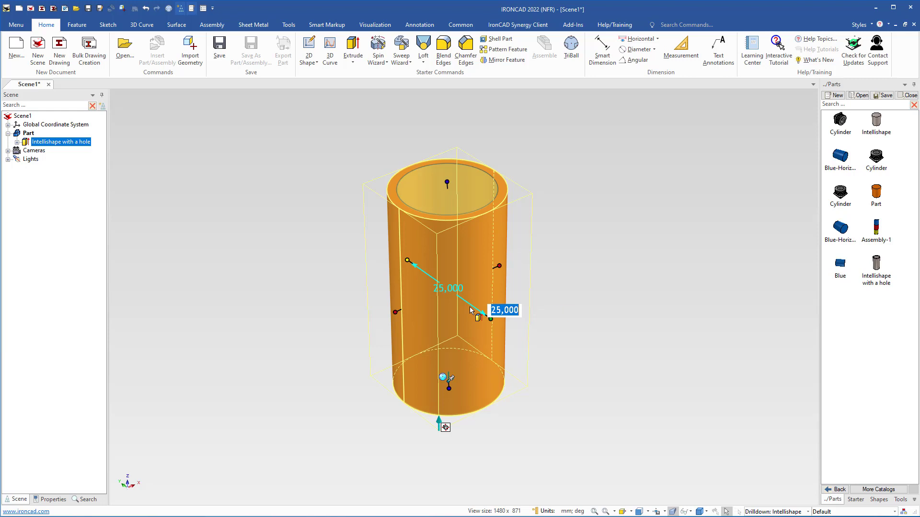
left_click(542, 300)
left_click(461, 285)
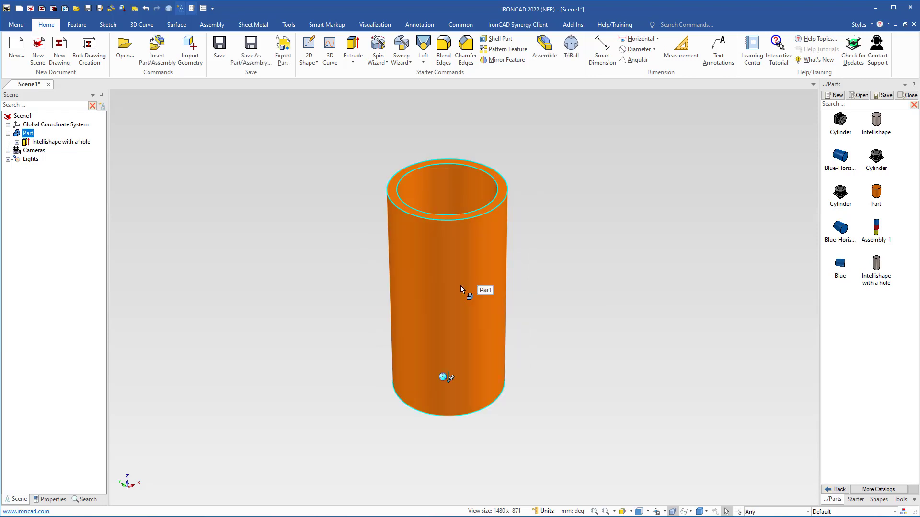
key("Delete")
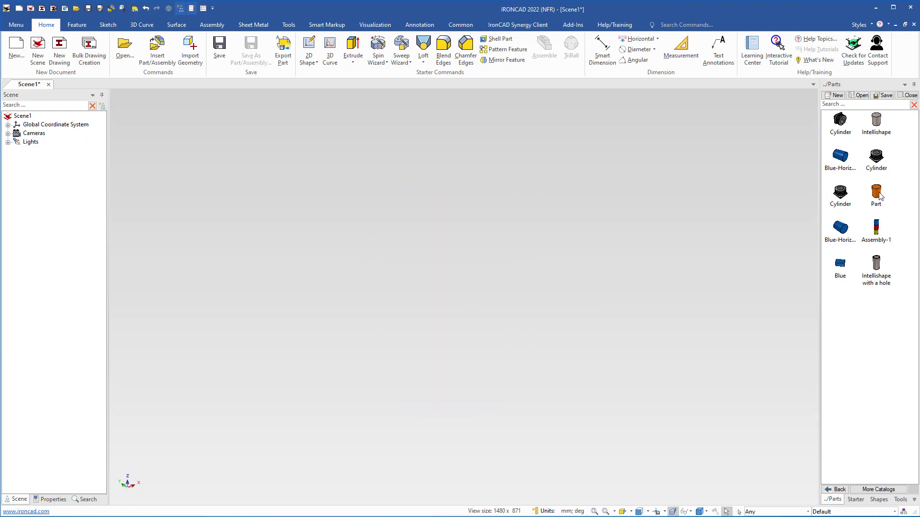
Step: Place the catalog's orange Part in the scene and add "Intellishape with a hole" at the centre of its top face
left_click_drag(876, 192, 467, 361)
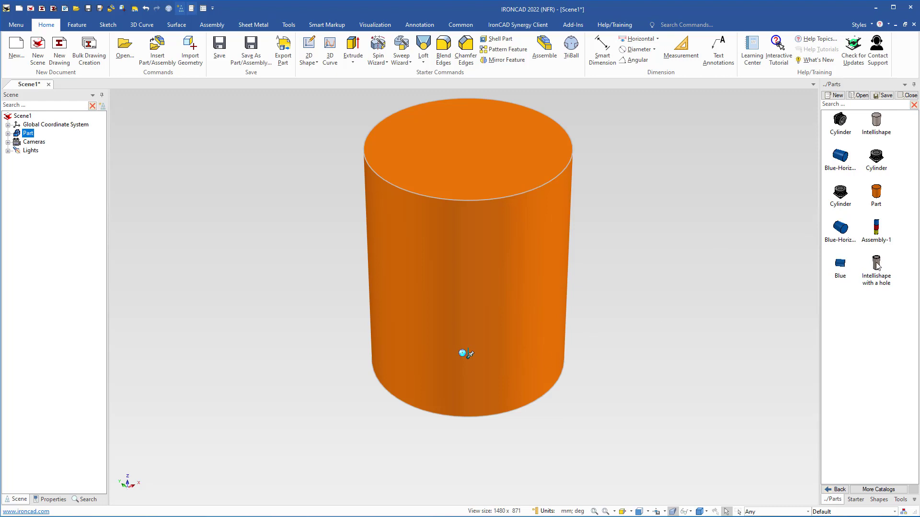
left_click_drag(877, 266, 468, 149)
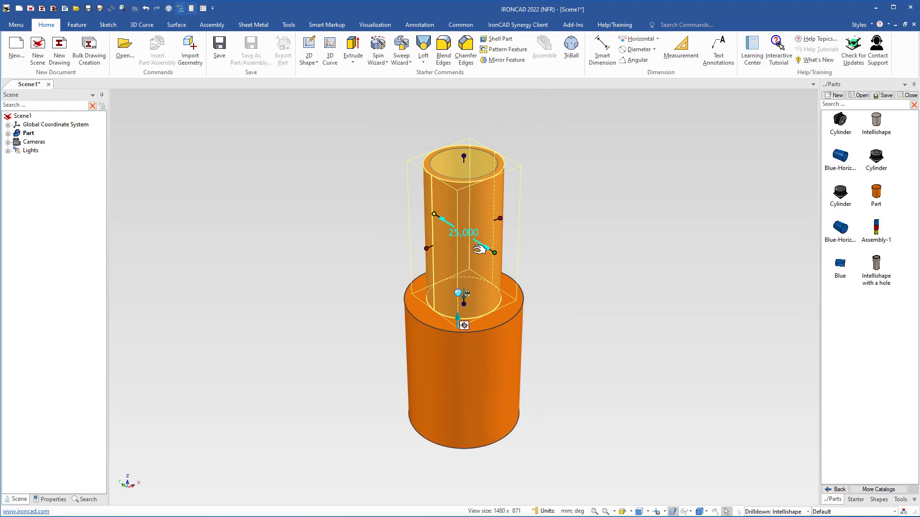
left_click(548, 337)
mouse_move(453, 237)
middle_mouse_down()
mouse_move(457, 334)
mouse_move(445, 224)
mouse_move(448, 250)
middle_mouse_up()
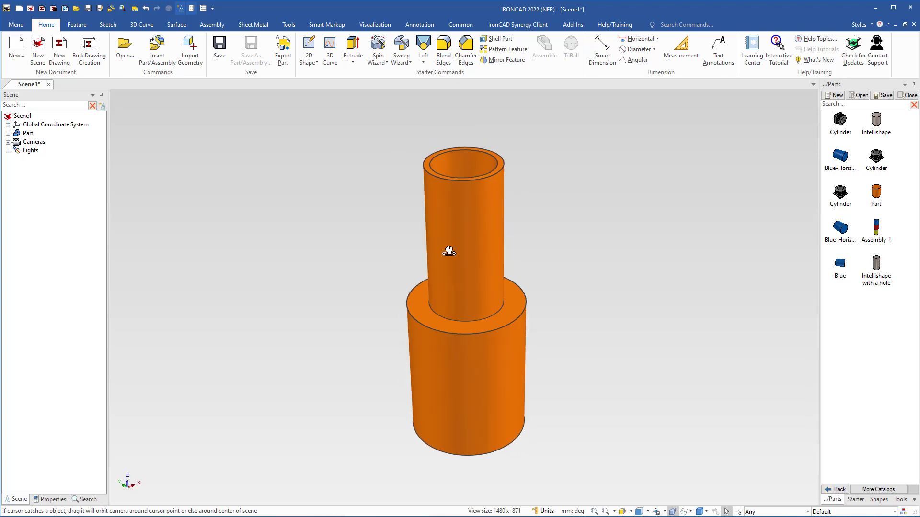
scroll(476, 281, "up", 2)
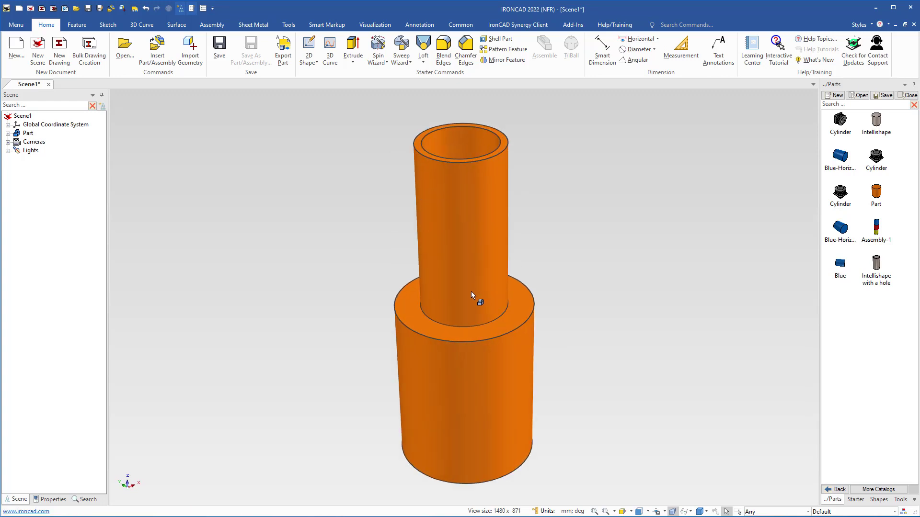
Step: Apply a blend bevel to all intersection edges of the shelled tube through its IntelliShape properties
left_click(471, 293)
left_click(471, 297)
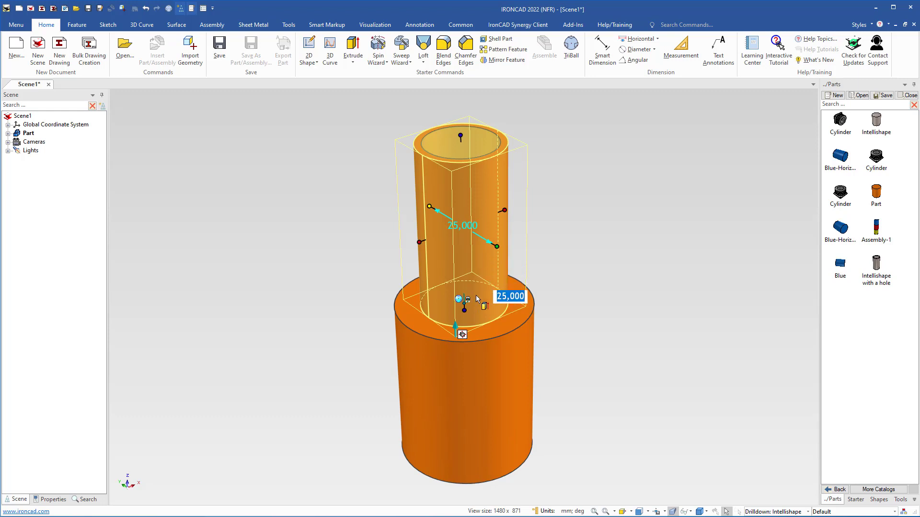
right_click(478, 298)
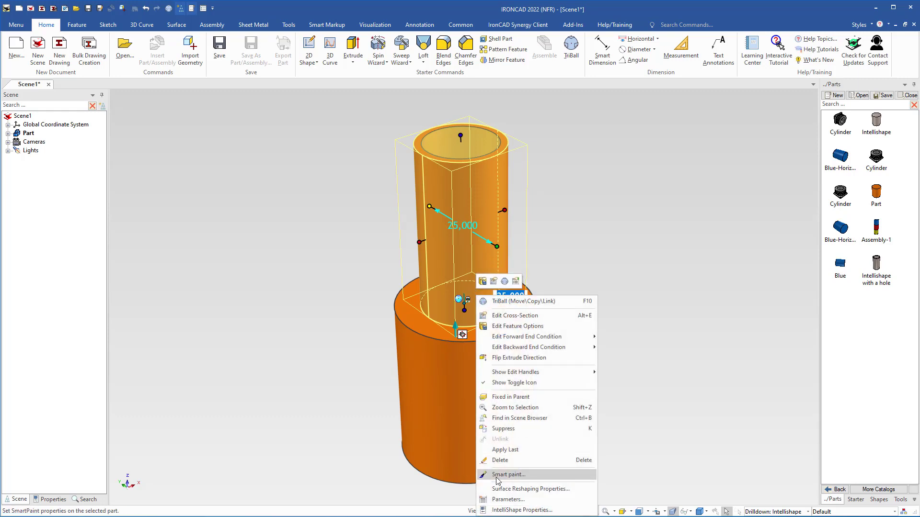
left_click(508, 509)
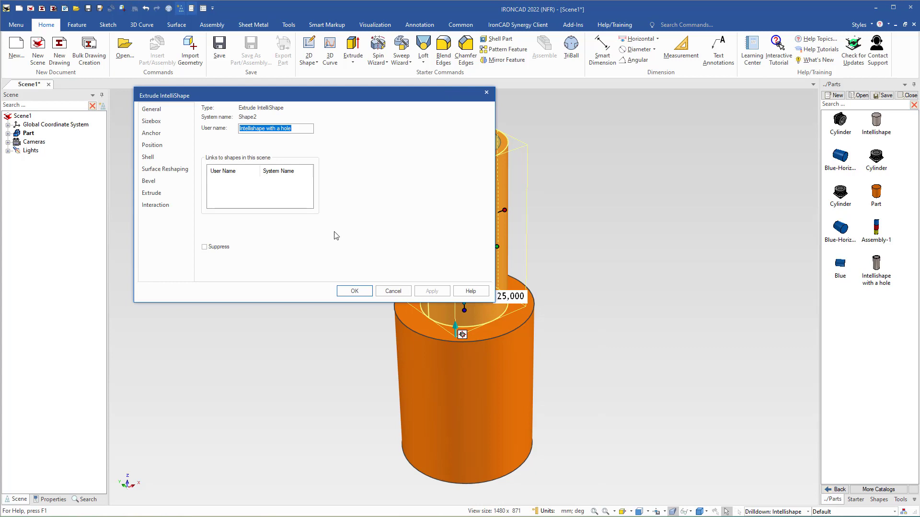
left_click(148, 183)
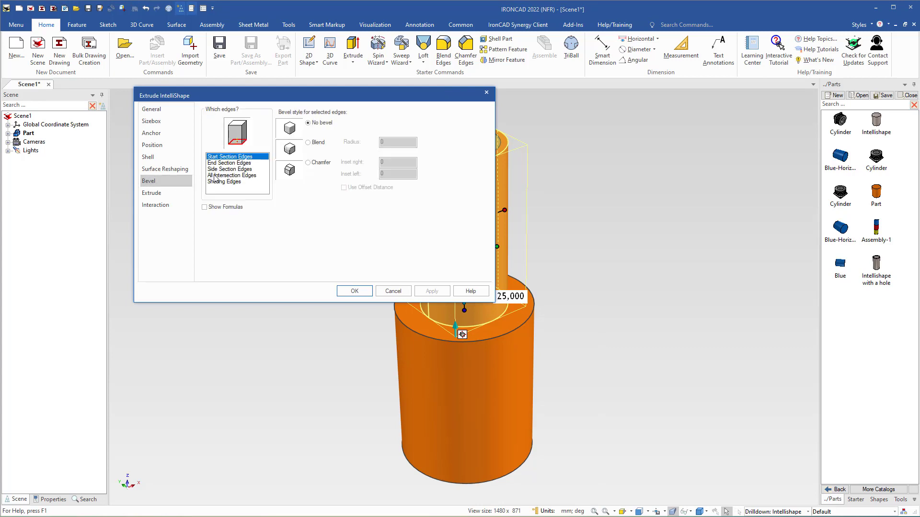
left_click(214, 175)
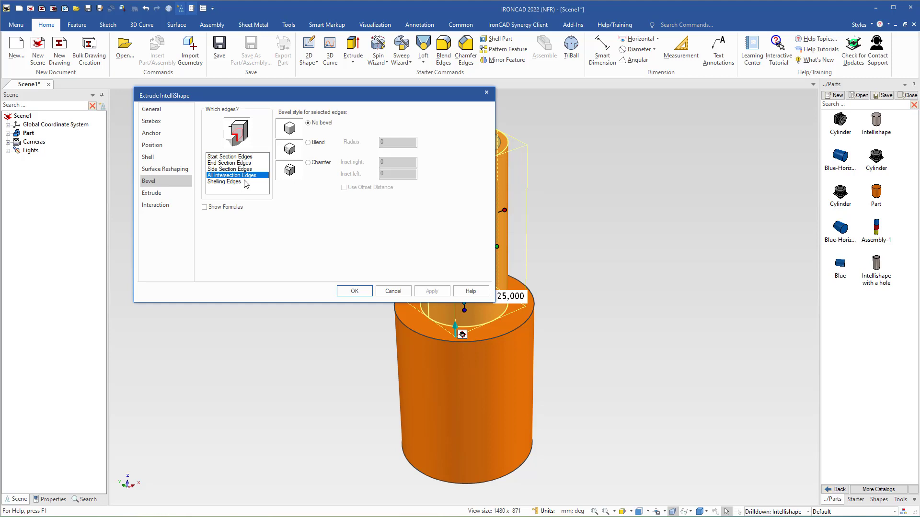
left_click(308, 143)
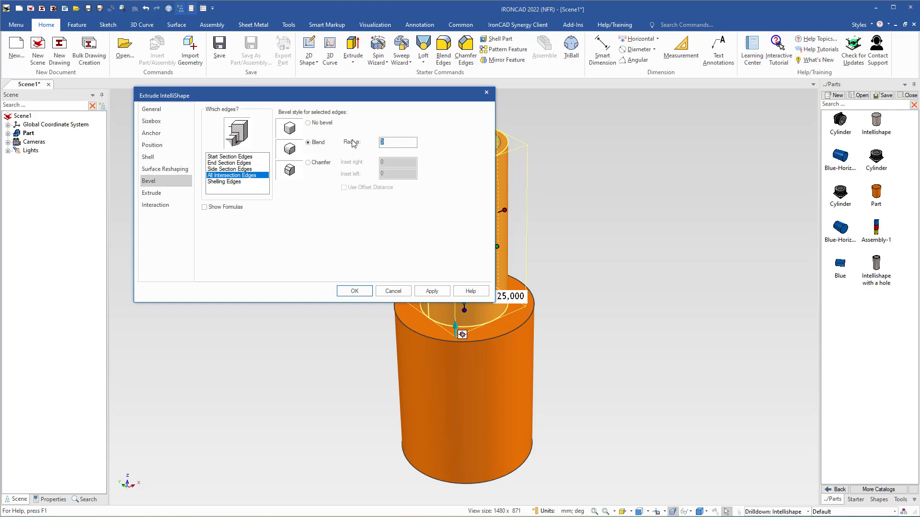
left_click(354, 291)
left_click(570, 309)
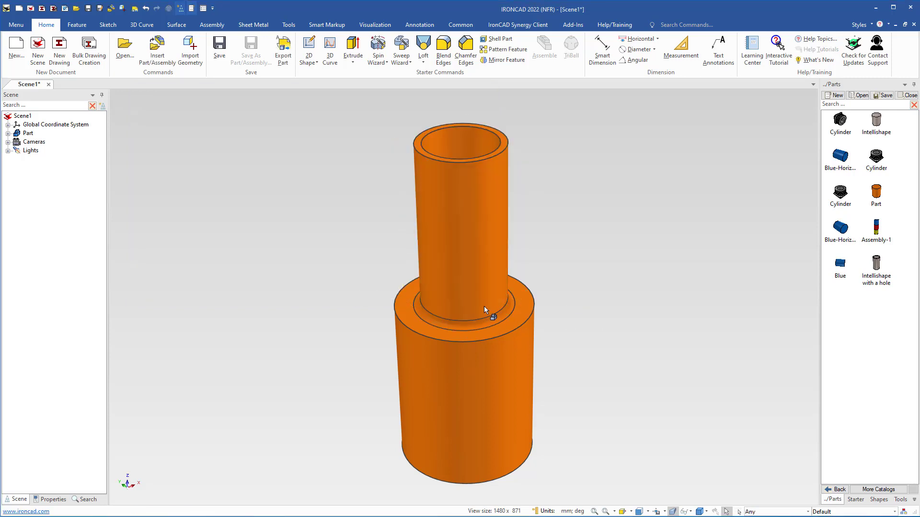
Step: Rename the tube feature in the scene tree to "Intellishape with a hole-blend" and store it in the Parts catalog
left_click(467, 252)
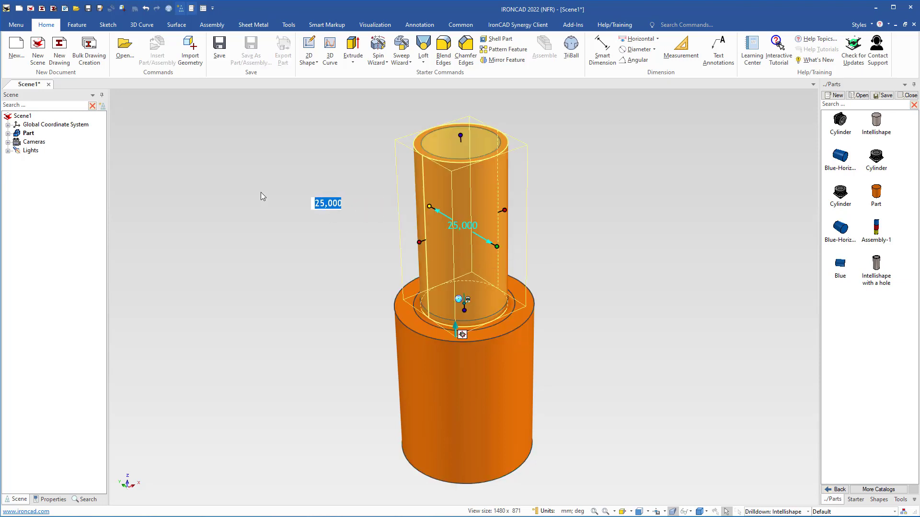
left_click(7, 134)
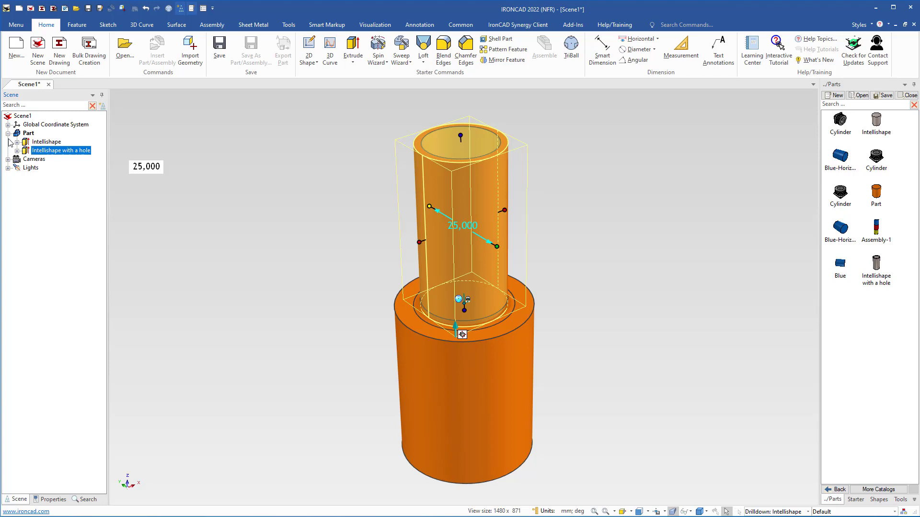
left_click(79, 151)
left_click(92, 151)
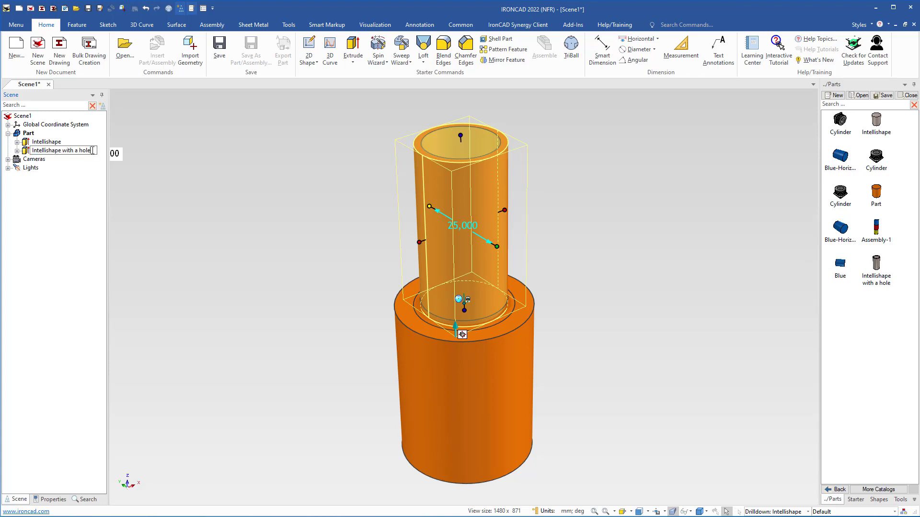
type("-blend")
key("Return")
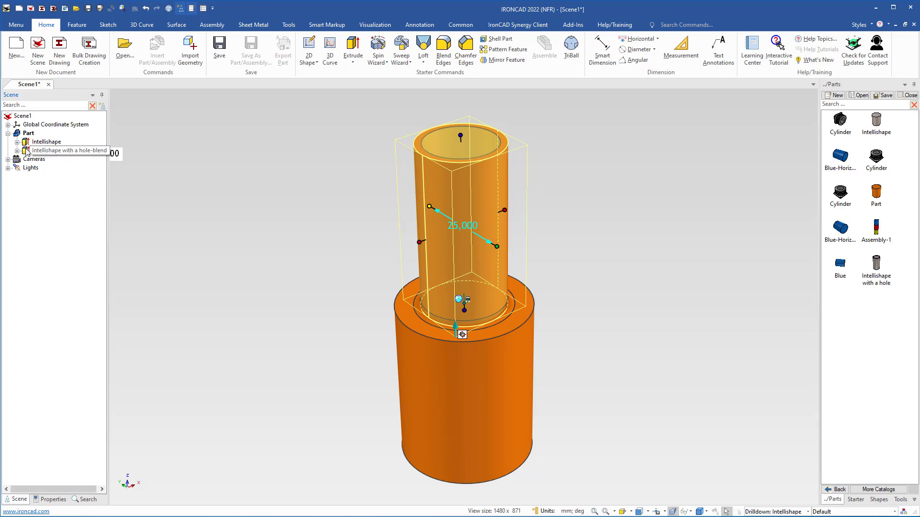
left_click_drag(25, 151, 844, 311)
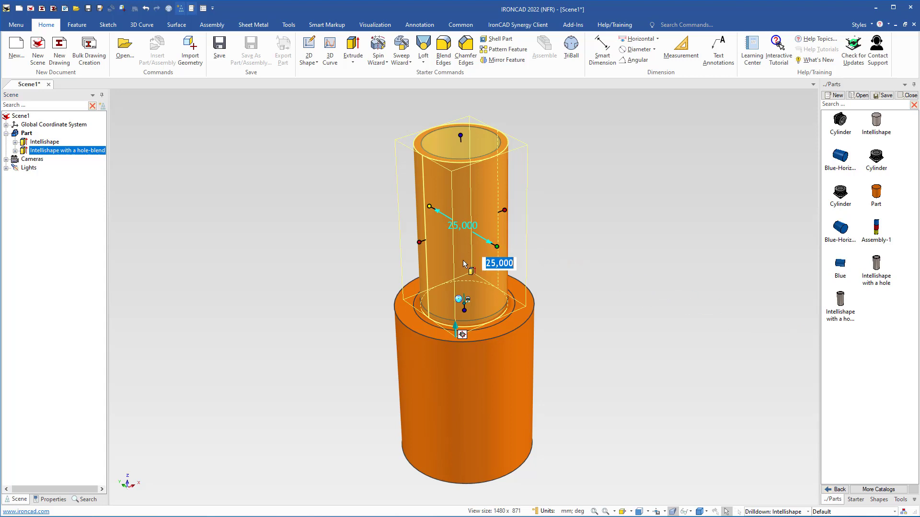
Step: Test the catalog's blended IntelliShape on the orange cylinder's top face in place of the deleted tube, and clear the whole part from the scene
key("Delete")
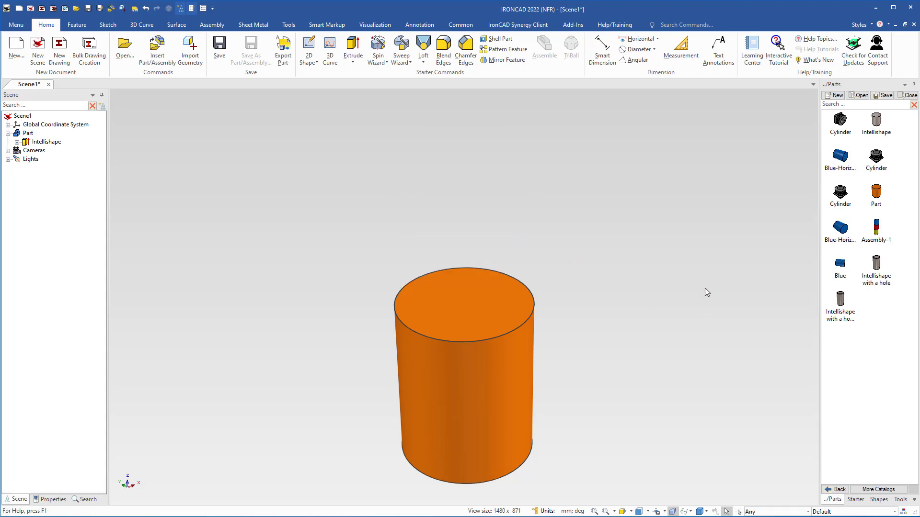
left_click_drag(841, 301, 464, 303)
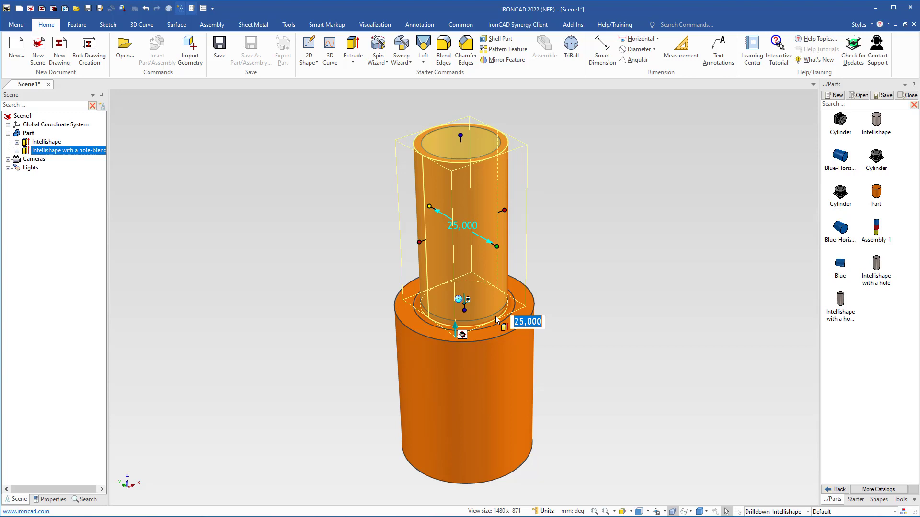
left_click(614, 266)
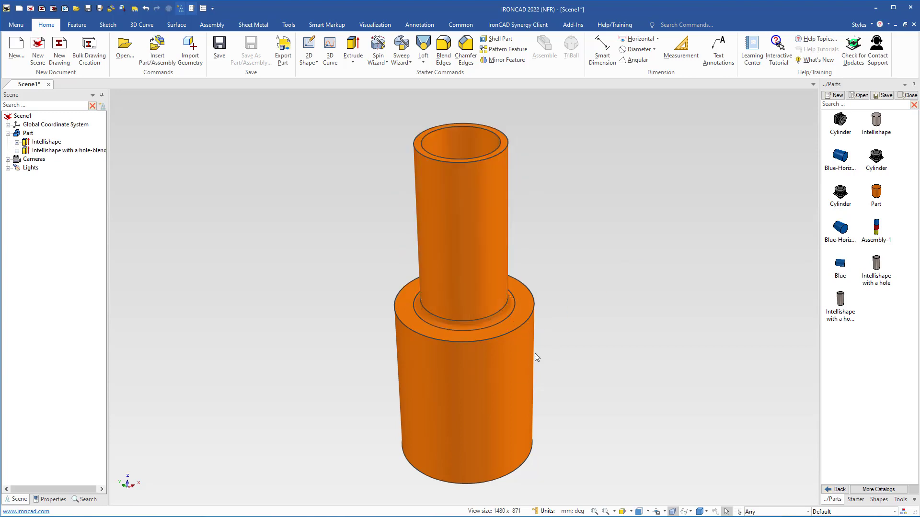
left_click(487, 364)
key("Delete")
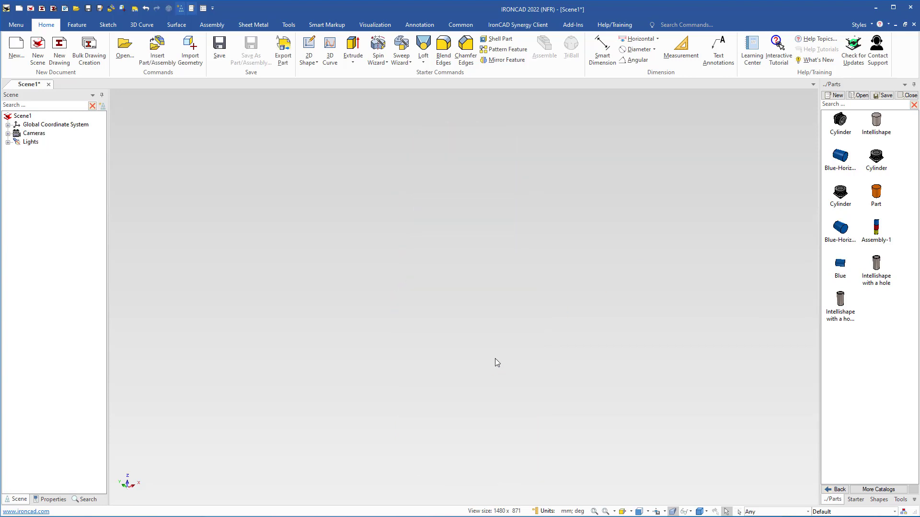